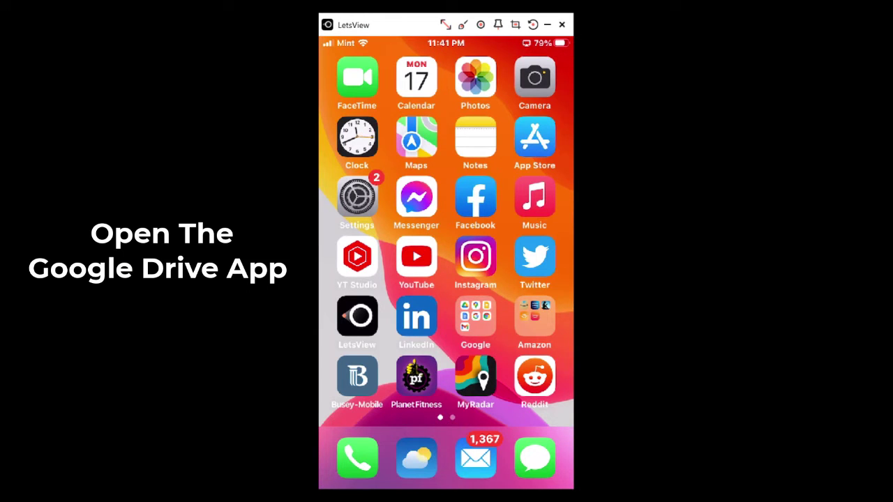
- Expand the Google apps folder on the iPhone home screen
{"action": "left_click", "coordinate": [475, 317]}
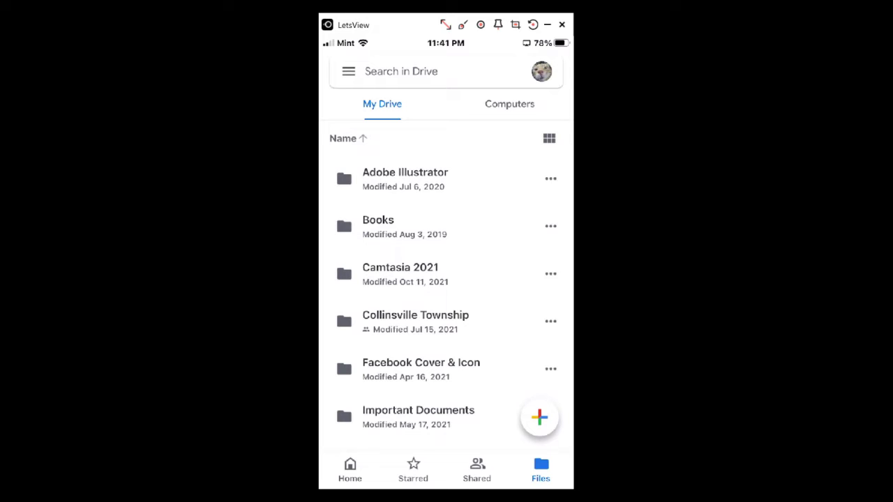
- Scroll down the My Drive file list until 1234.png is visible
{"action": "scroll", "coordinate": [447, 286], "scroll_direction": "down", "scroll_amount": 2}
{"action": "scroll", "coordinate": [447, 285], "scroll_direction": "down", "scroll_amount": 3}
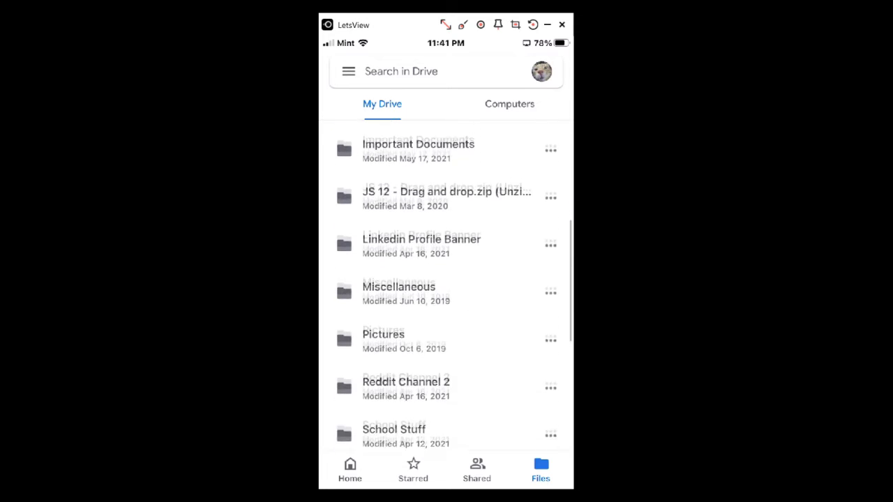
{"action": "scroll", "coordinate": [446, 286], "scroll_direction": "down", "scroll_amount": 2}
{"action": "scroll", "coordinate": [446, 286], "scroll_direction": "down", "scroll_amount": 3}
{"action": "scroll", "coordinate": [446, 286], "scroll_direction": "down", "scroll_amount": 2}
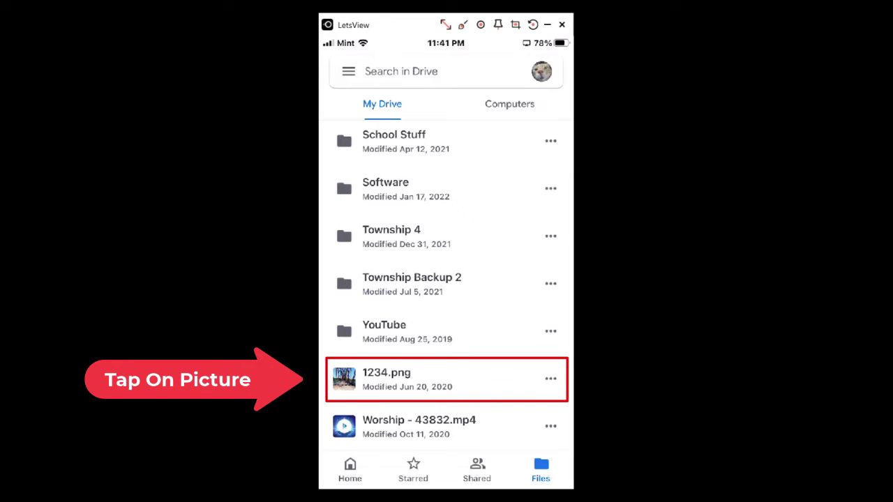
- Open the picture 1234.png in Drive's file viewer
{"action": "left_click", "coordinate": [411, 379]}
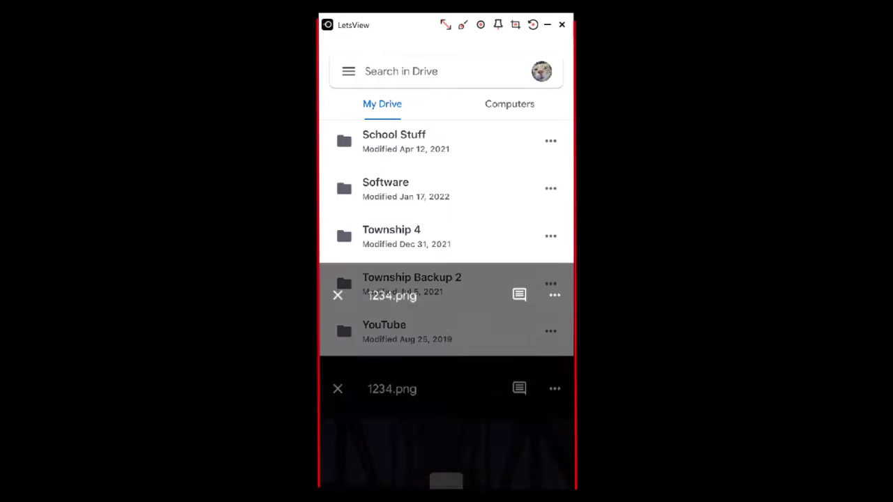